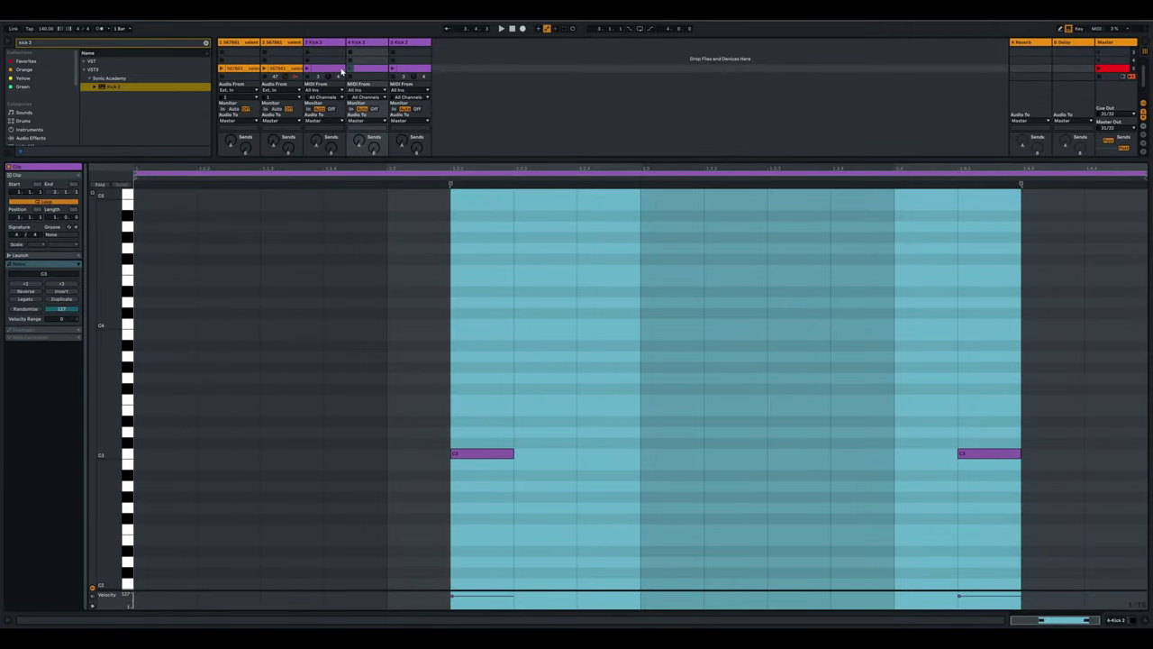
Solo kick tracks 3 and 4 and launch the scene in row 5.
{"action": "key", "text": "shift+Tab"}
{"action": "left_click", "coordinate": [316, 505]}
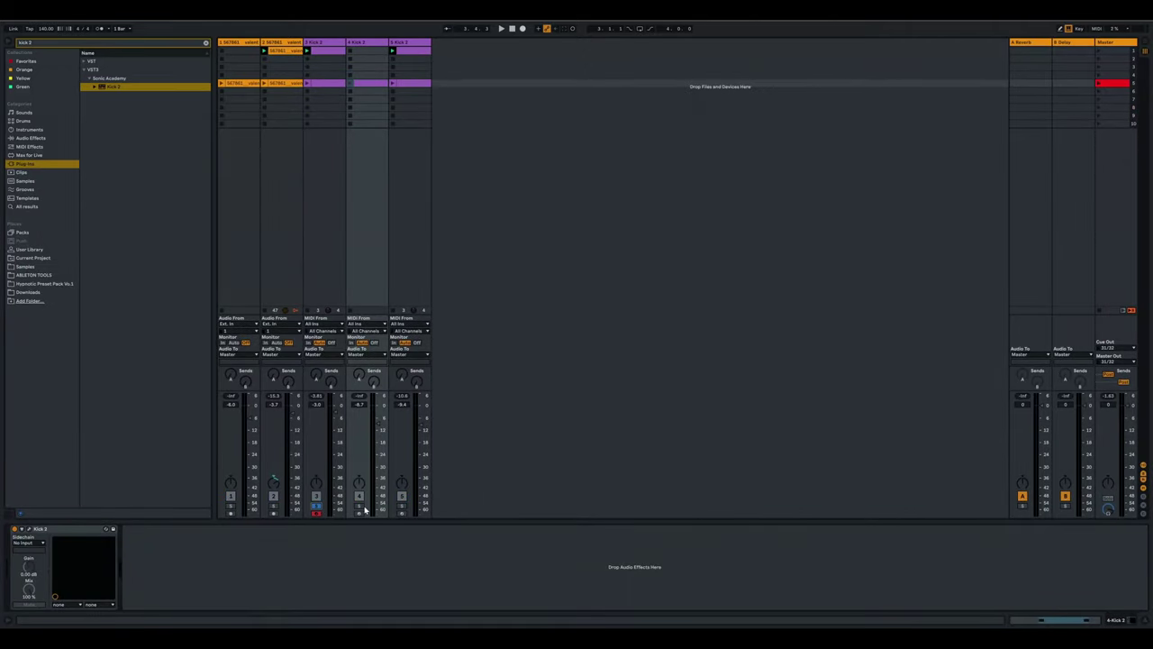
{"action": "left_click", "coordinate": [359, 506]}
{"action": "left_click", "coordinate": [1100, 85]}
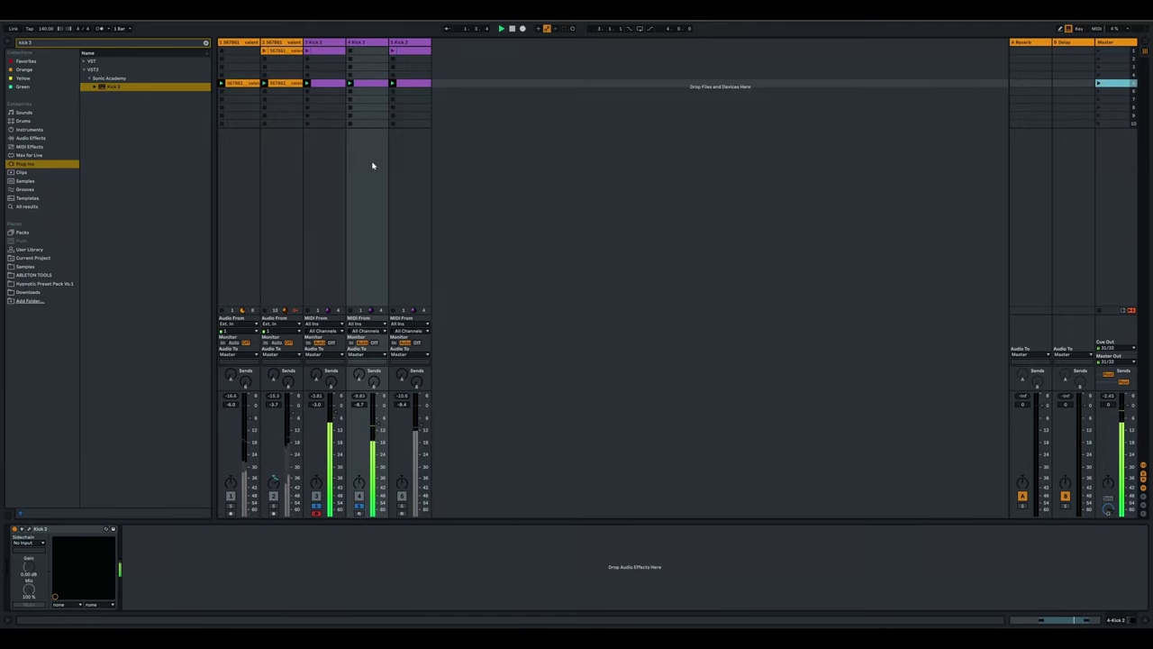
Review the row 5 kick clip on track 4 and open that track's Kick 2 plug-in window.
{"action": "double_click", "coordinate": [369, 84]}
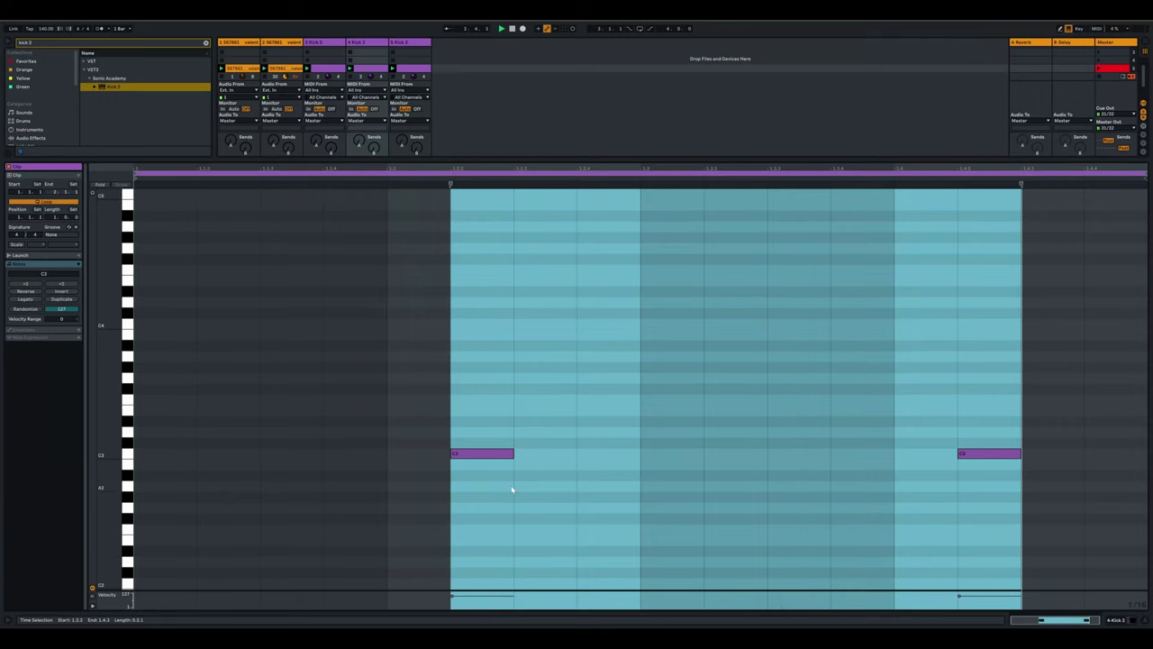
{"action": "key", "text": "shift+Tab"}
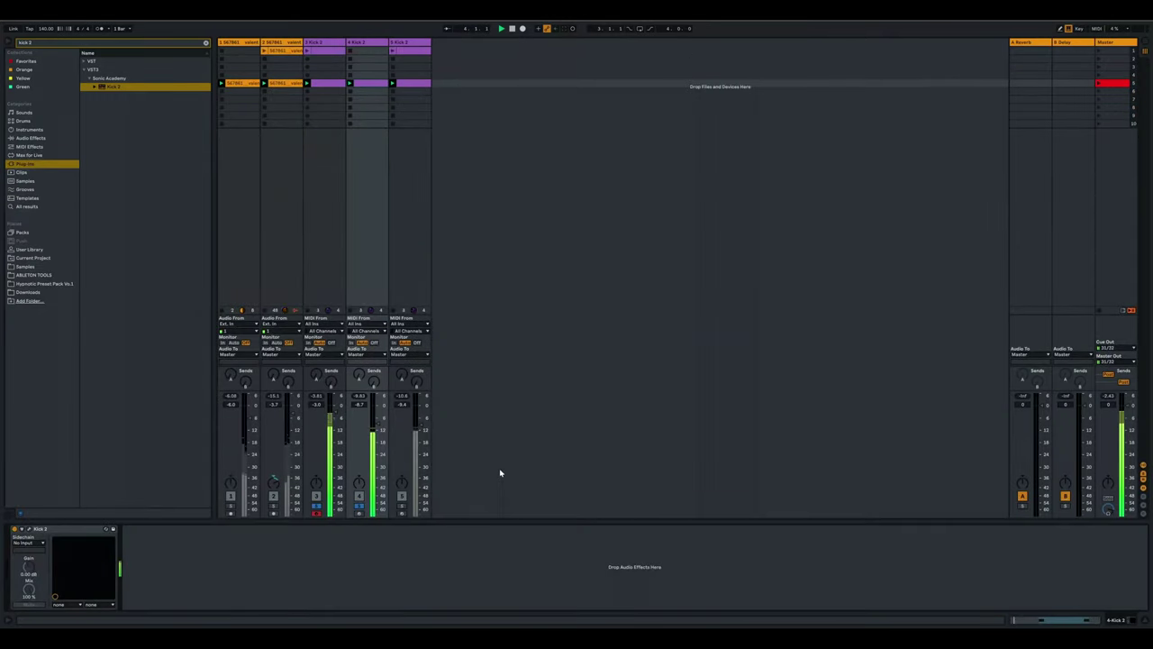
{"action": "left_click", "coordinate": [23, 531]}
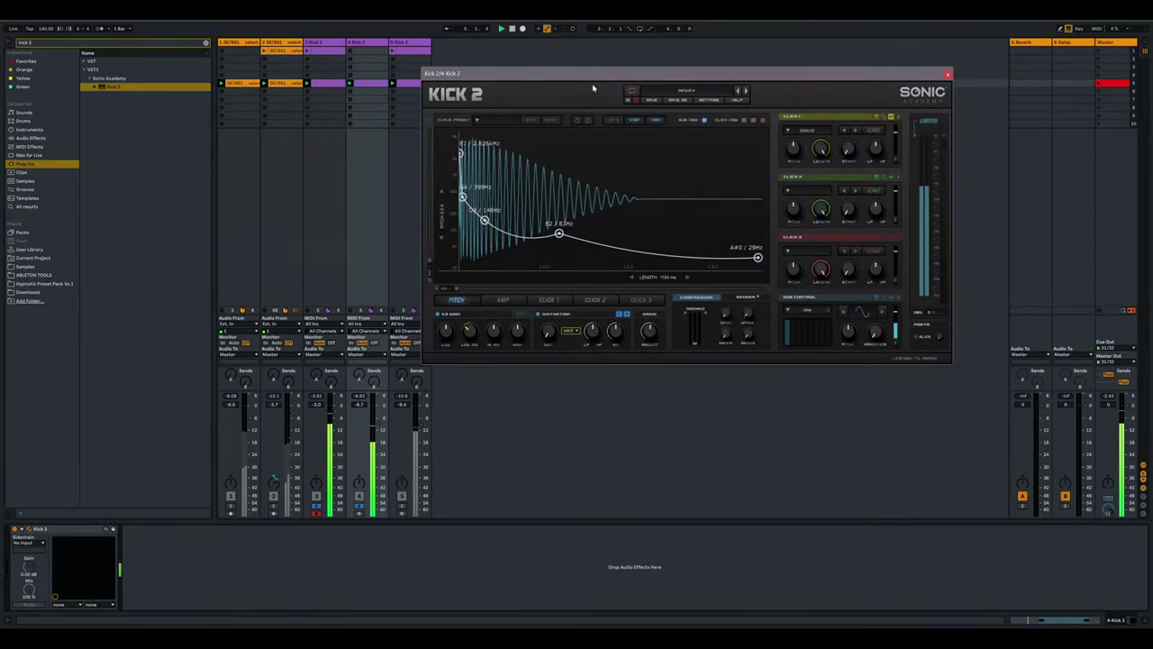
{"action": "left_click_drag", "start_coordinate": [589, 70], "coordinate": [617, 214]}
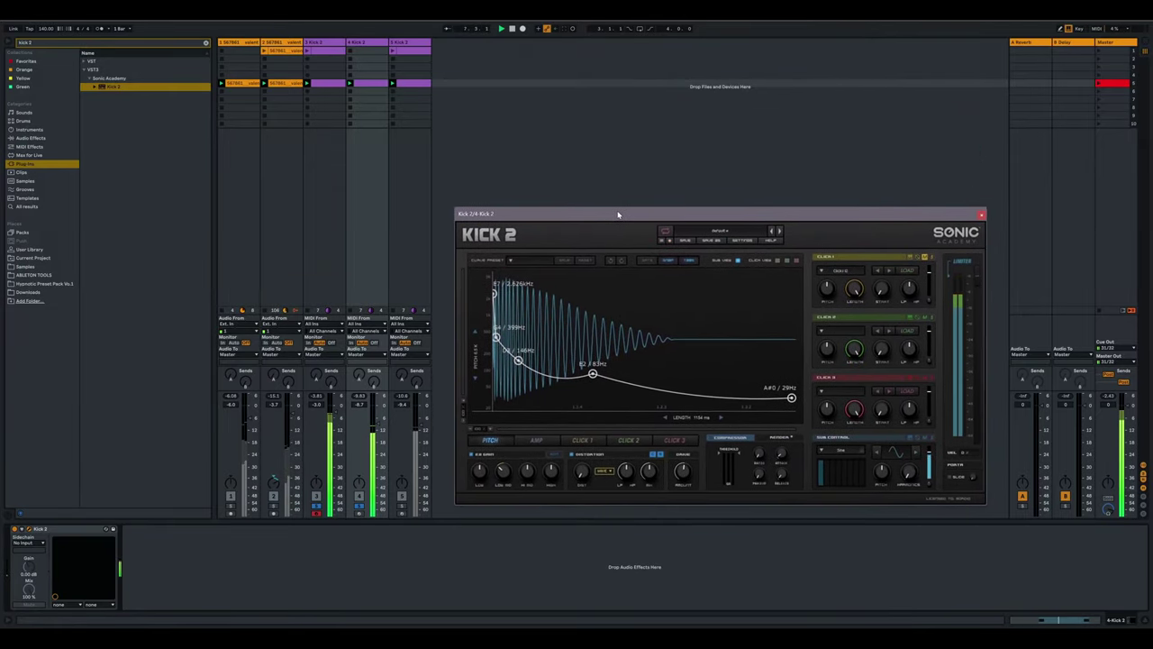
Inspect the Kick 2 plug-in on track 3, compare it with the one on track 4, and close both plug-in windows.
{"action": "left_click", "coordinate": [326, 43]}
{"action": "left_click", "coordinate": [326, 45]}
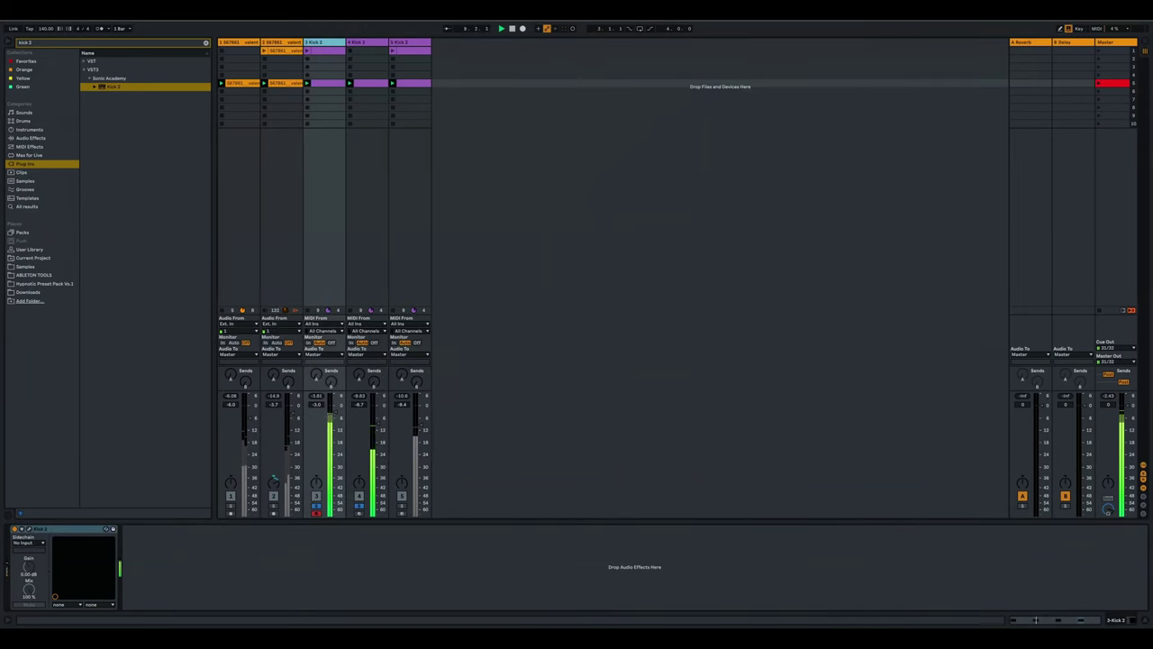
{"action": "left_click", "coordinate": [25, 530]}
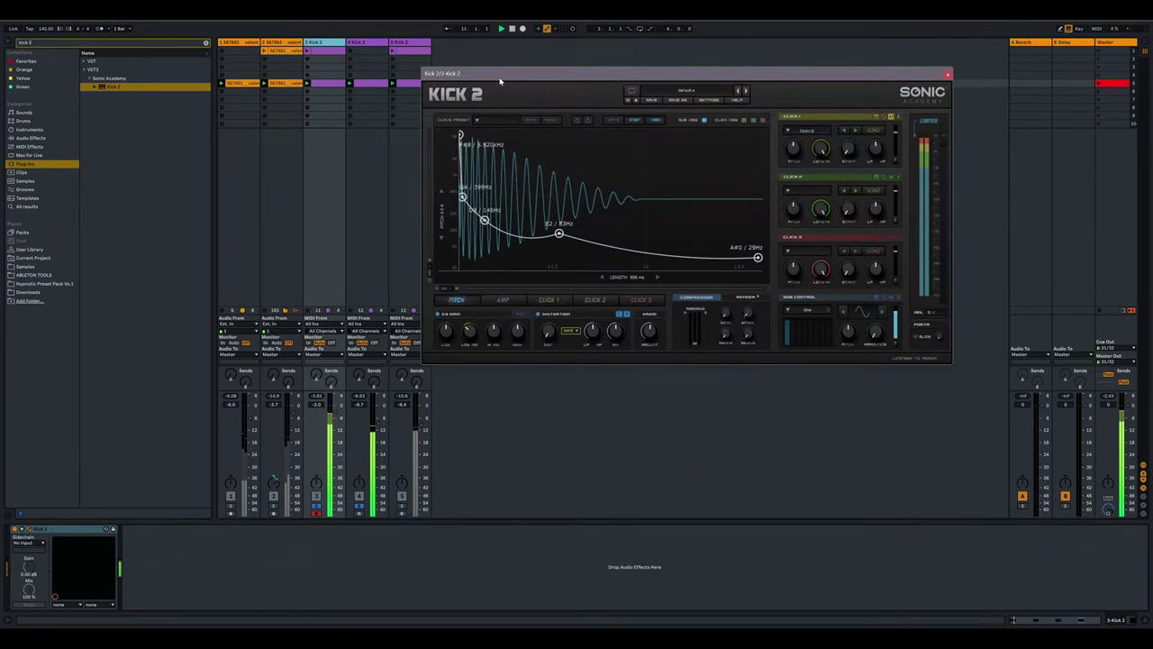
{"action": "left_click_drag", "start_coordinate": [500, 81], "coordinate": [533, 176]}
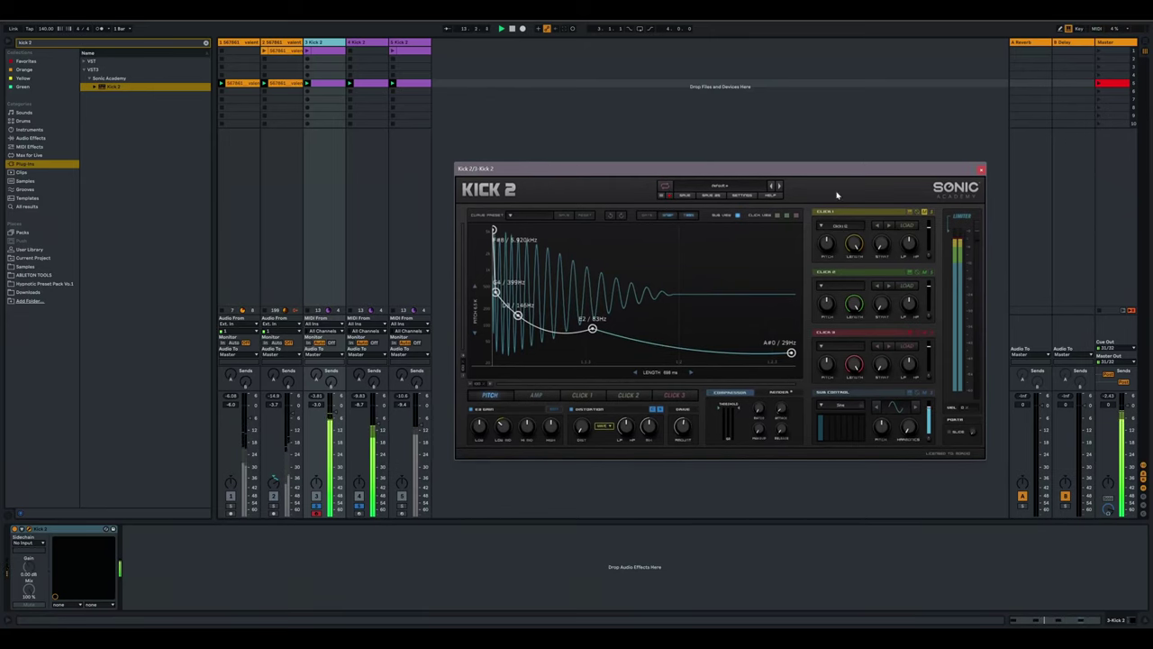
{"action": "left_click", "coordinate": [981, 168]}
{"action": "left_click", "coordinate": [369, 43]}
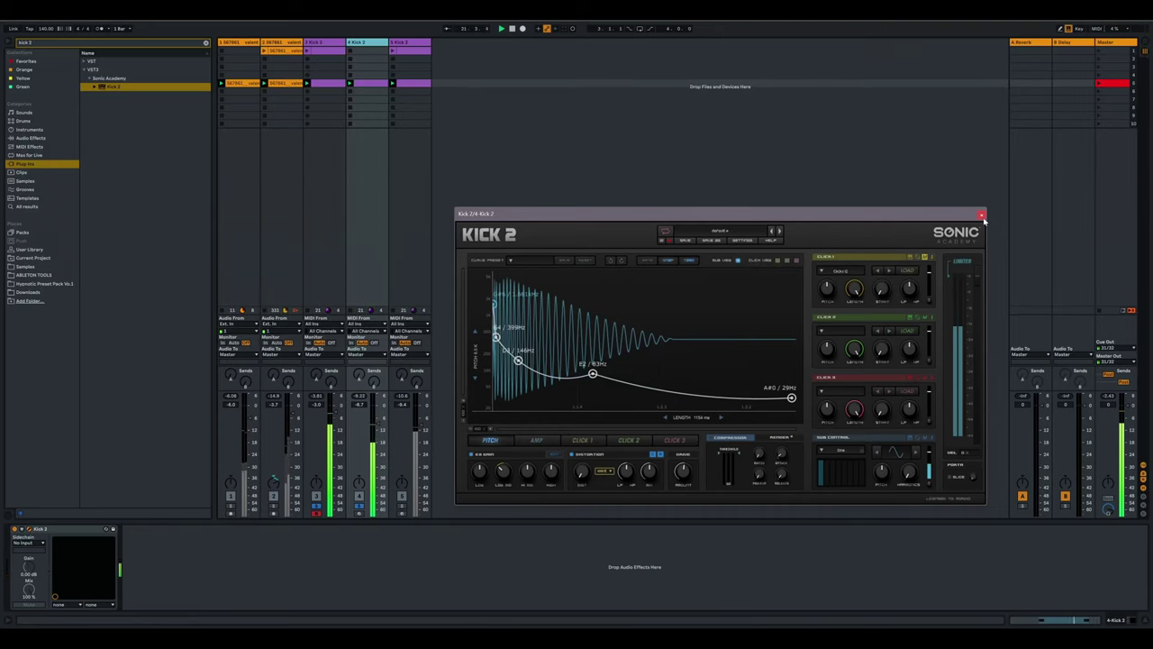
{"action": "left_click", "coordinate": [982, 215]}
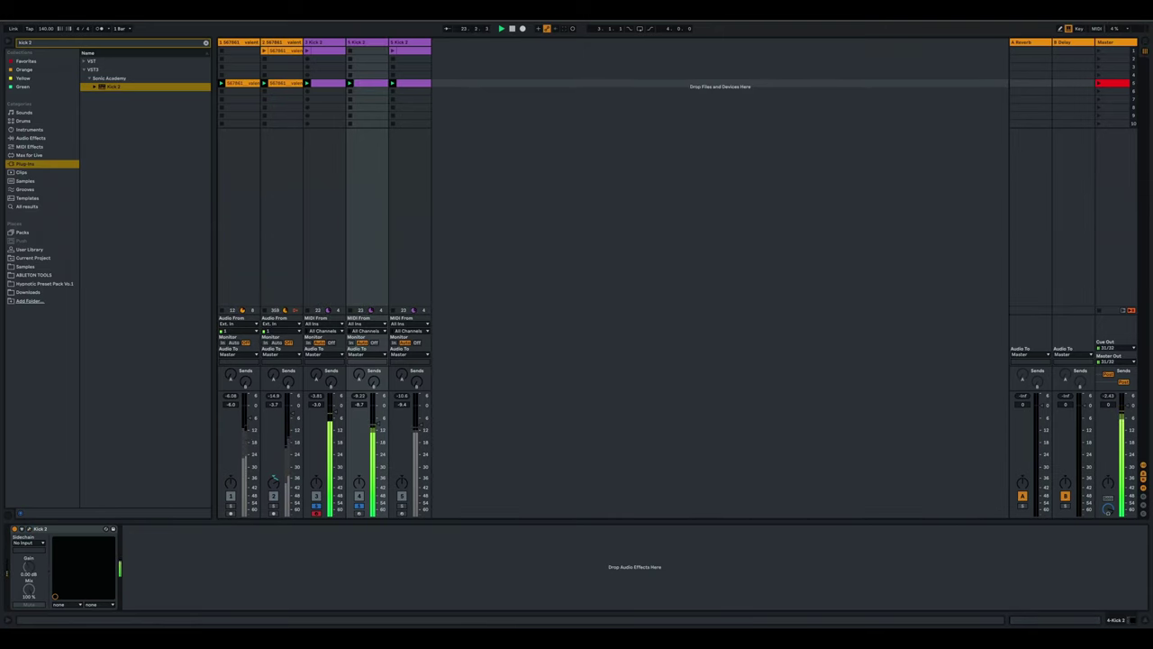
Shift both C3 notes in track 4's row 5 kick clip four sixteenth notes earlier.
{"action": "double_click", "coordinate": [368, 91]}
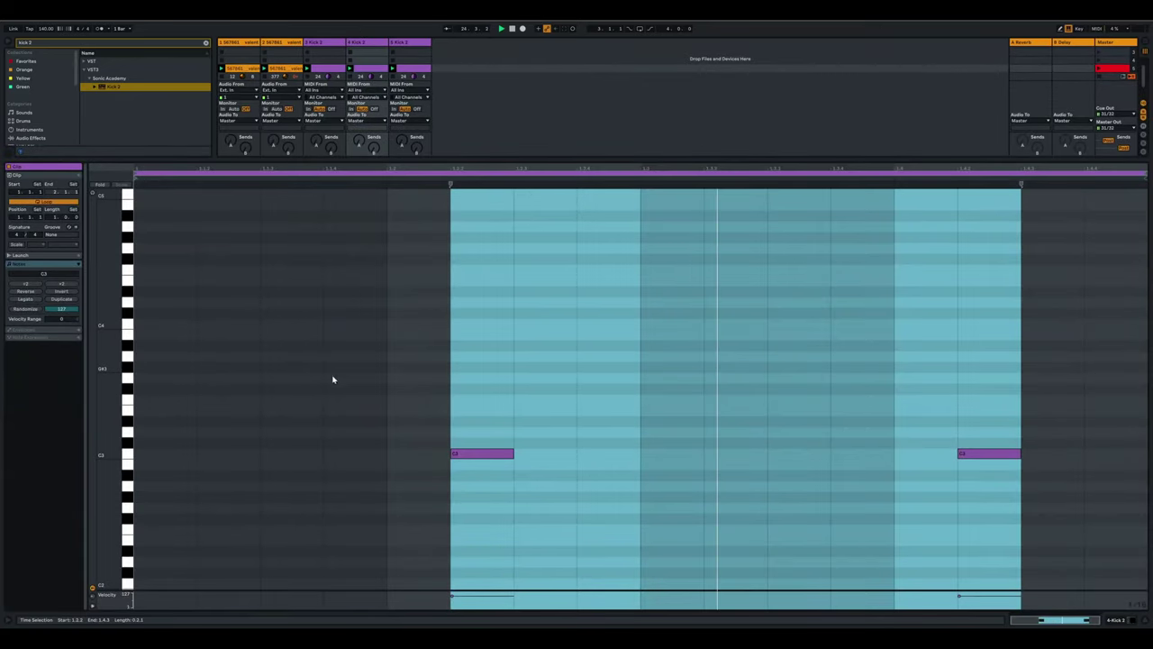
{"action": "left_click_drag", "start_coordinate": [326, 373], "coordinate": [1029, 520]}
{"action": "key", "text": "Left"}
{"action": "key", "text": "Left"}
{"action": "key", "text": "Left"}
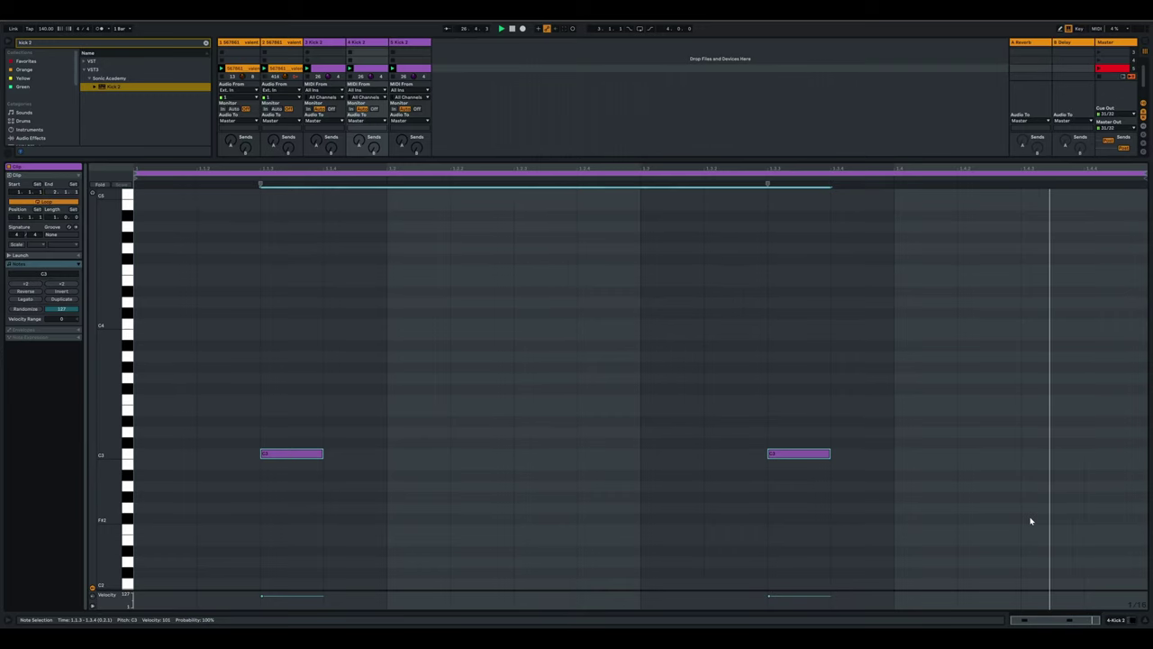
{"action": "key", "text": "Left"}
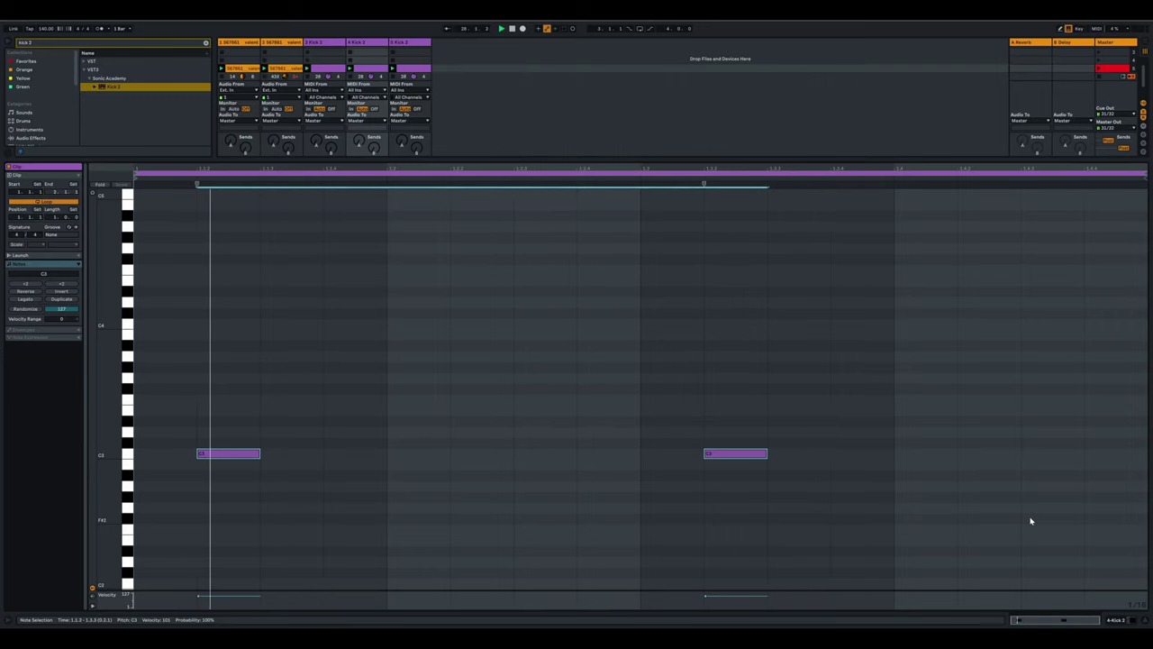
Shift both C3 notes four sixteenth notes later, to 1.2.2 and 1.4.2, and close the clip editor.
{"action": "key", "text": "Right"}
{"action": "key", "text": "Right"}
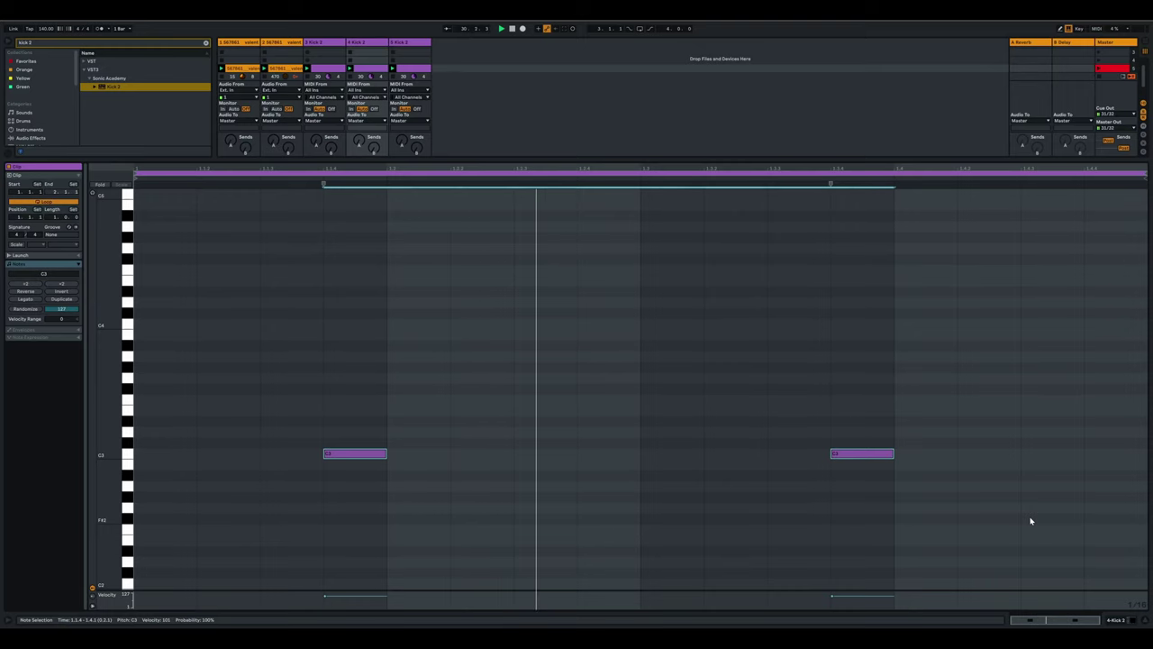
{"action": "key", "text": "Right"}
{"action": "key", "text": "Right"}
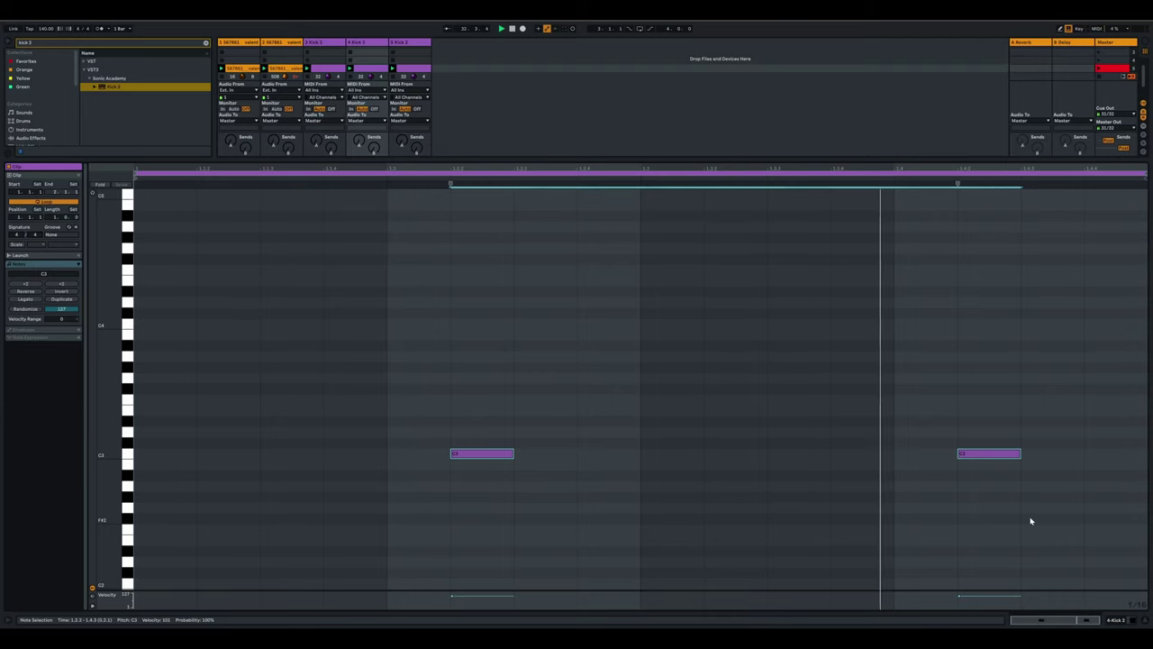
{"action": "key", "text": "shift+Tab"}
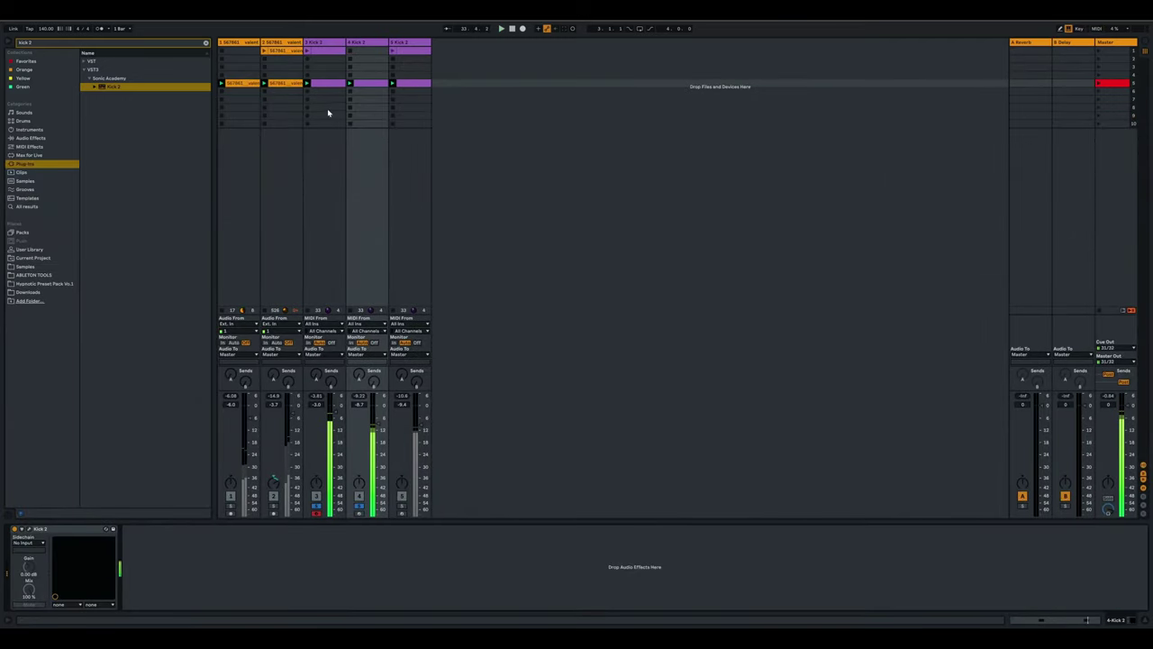
Compare the note patterns of the row 5 kick clips on tracks 3, 4 and 5.
{"action": "double_click", "coordinate": [327, 84]}
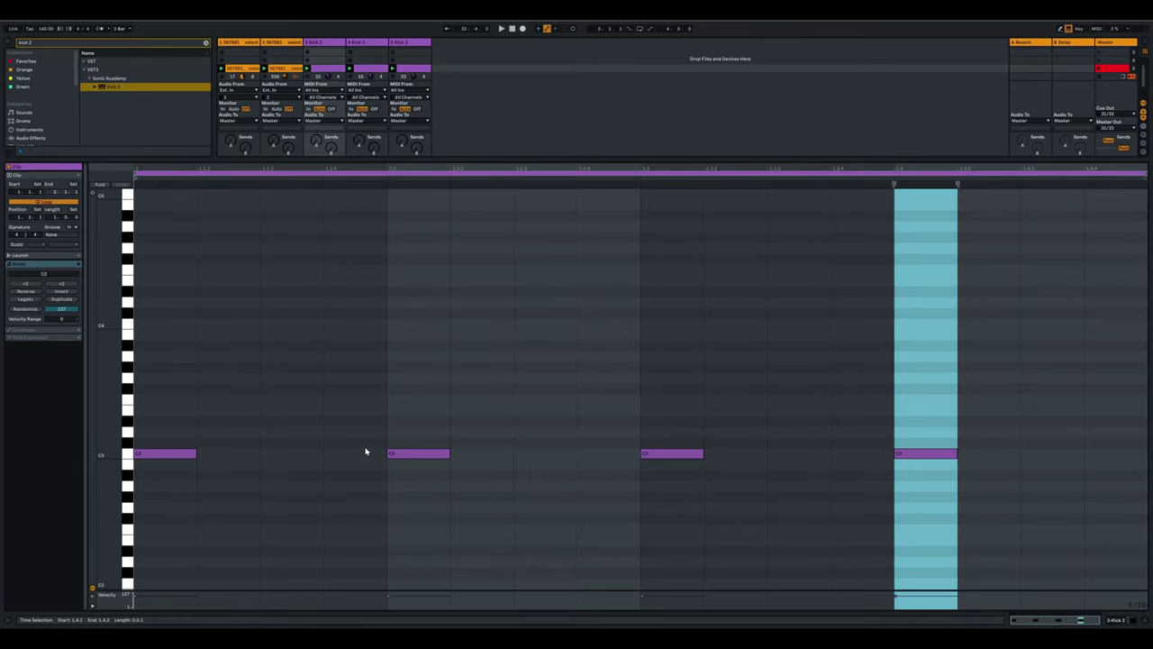
{"action": "left_click", "coordinate": [371, 69]}
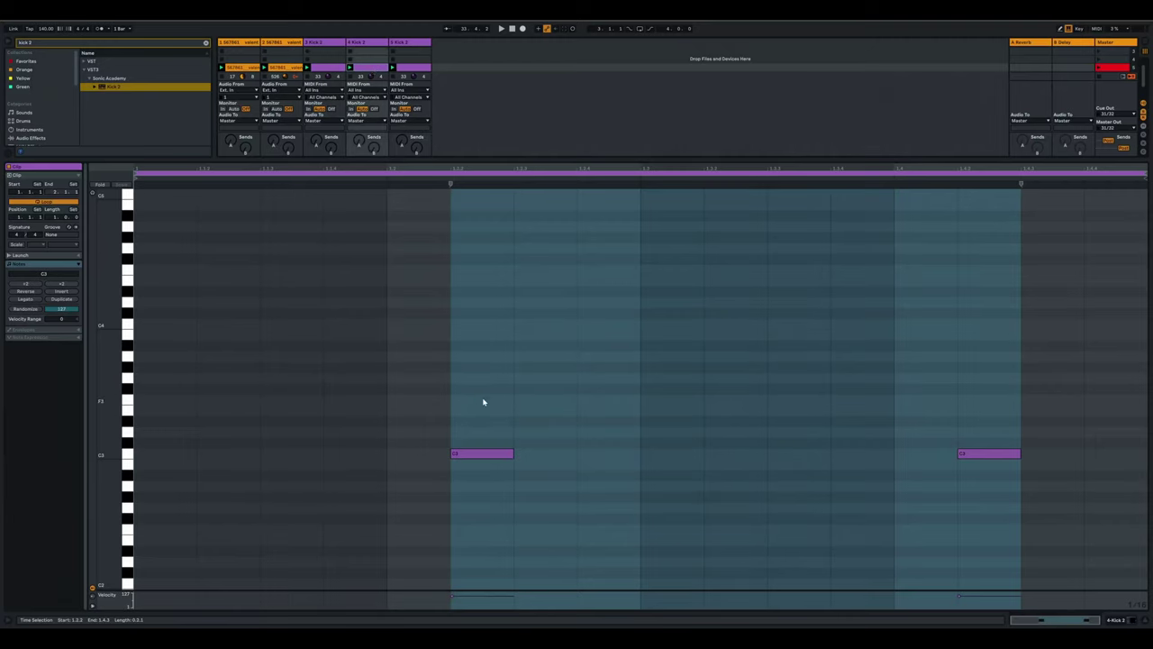
{"action": "left_click", "coordinate": [402, 69]}
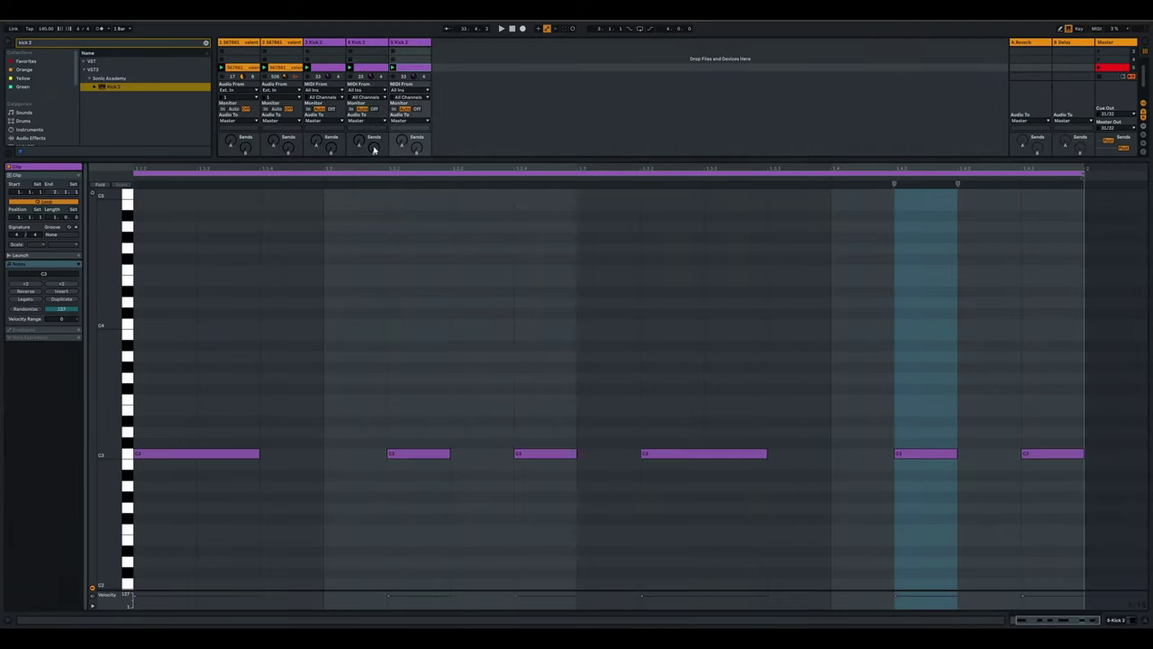
{"action": "scroll", "coordinate": [191, 457], "scroll_direction": "left", "scroll_amount": 2}
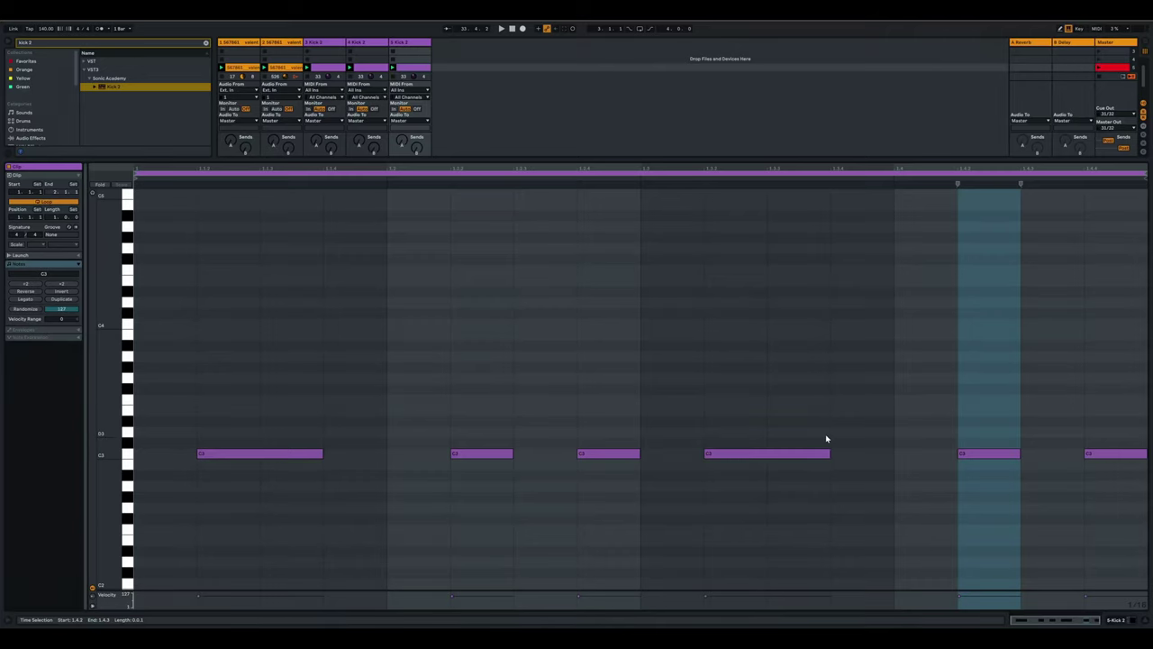
{"action": "scroll", "coordinate": [824, 438], "scroll_direction": "up", "scroll_amount": 5}
{"action": "scroll", "coordinate": [823, 438], "scroll_direction": "down", "scroll_amount": 5}
Solo track 5 as well and play the three kick tracks together while reviewing track 4's row 5 clip.
{"action": "key", "text": "shift+Tab"}
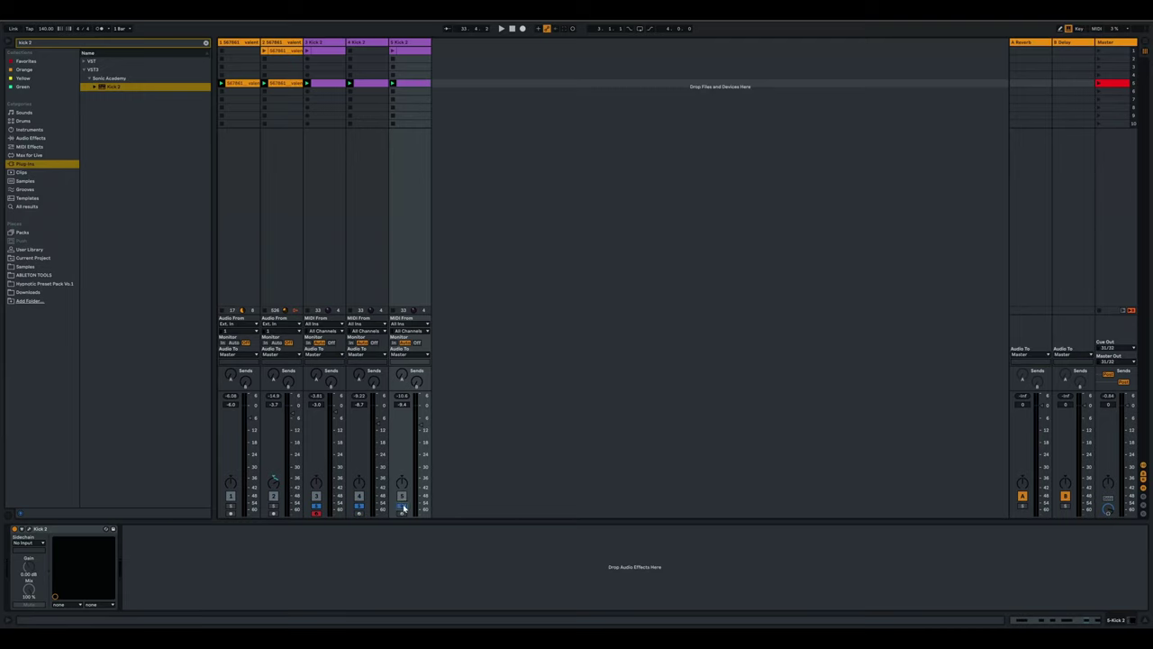
{"action": "key", "text": "space"}
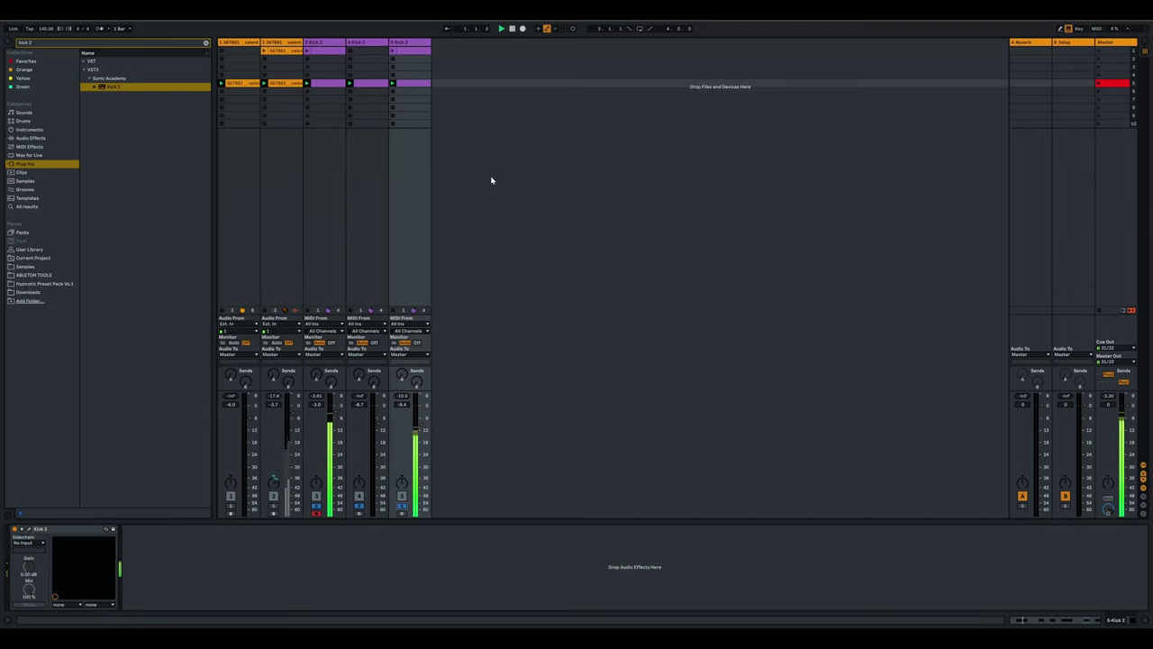
{"action": "left_click", "coordinate": [370, 84]}
{"action": "double_click", "coordinate": [370, 86]}
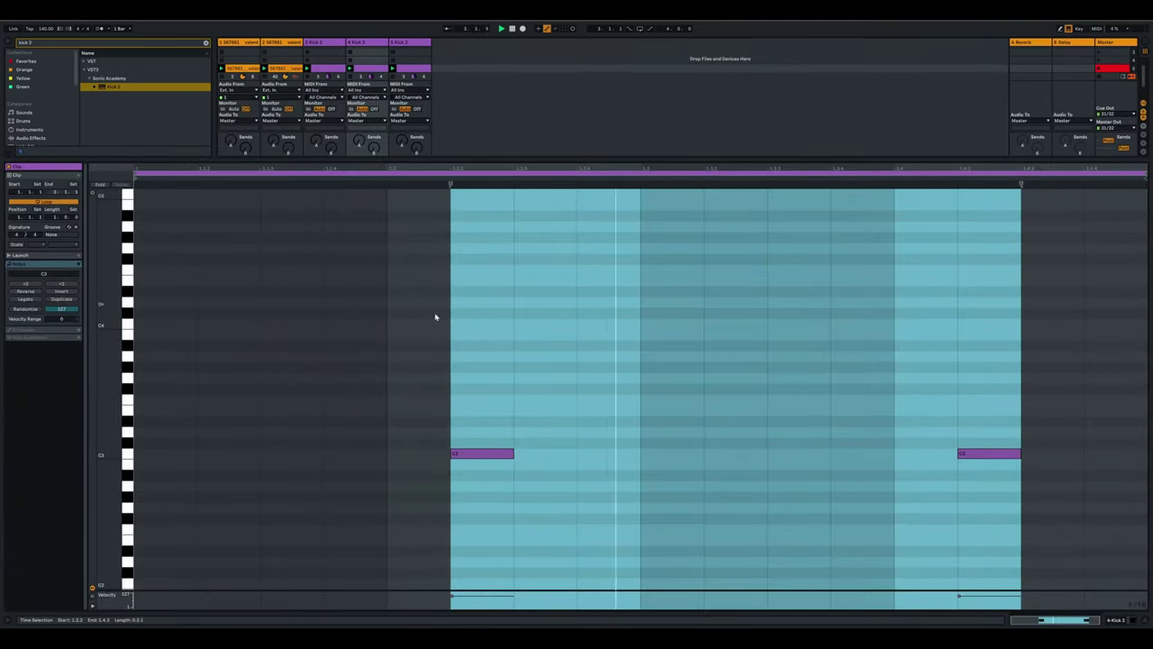
{"action": "key", "text": "shift+Tab"}
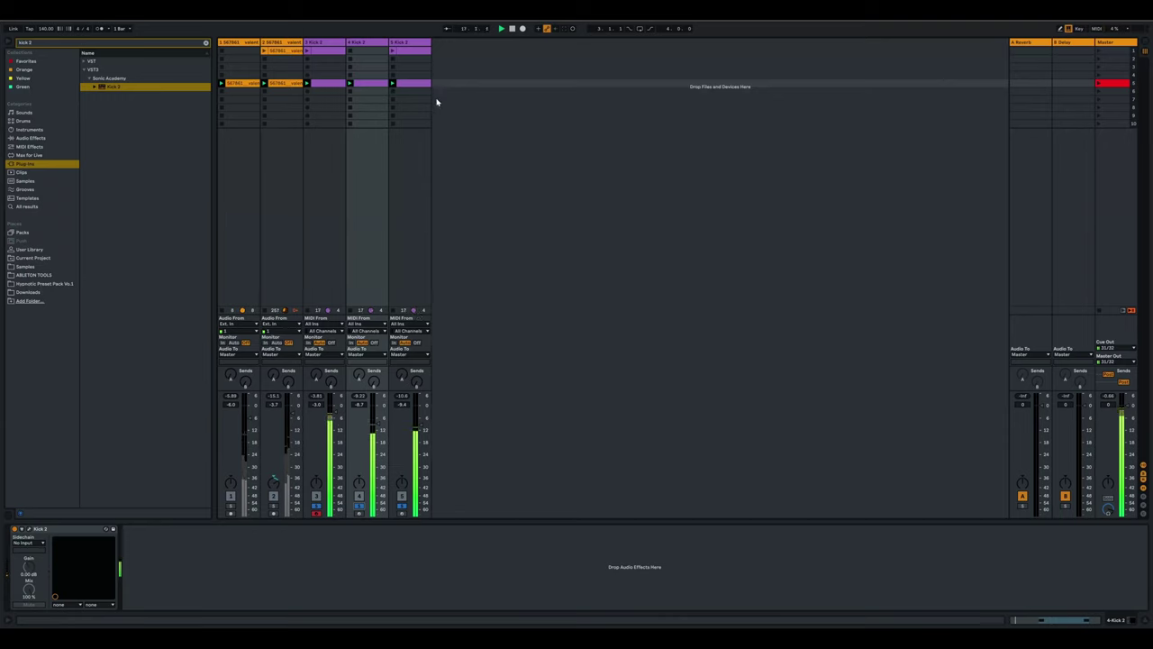
{"action": "key", "text": "space"}
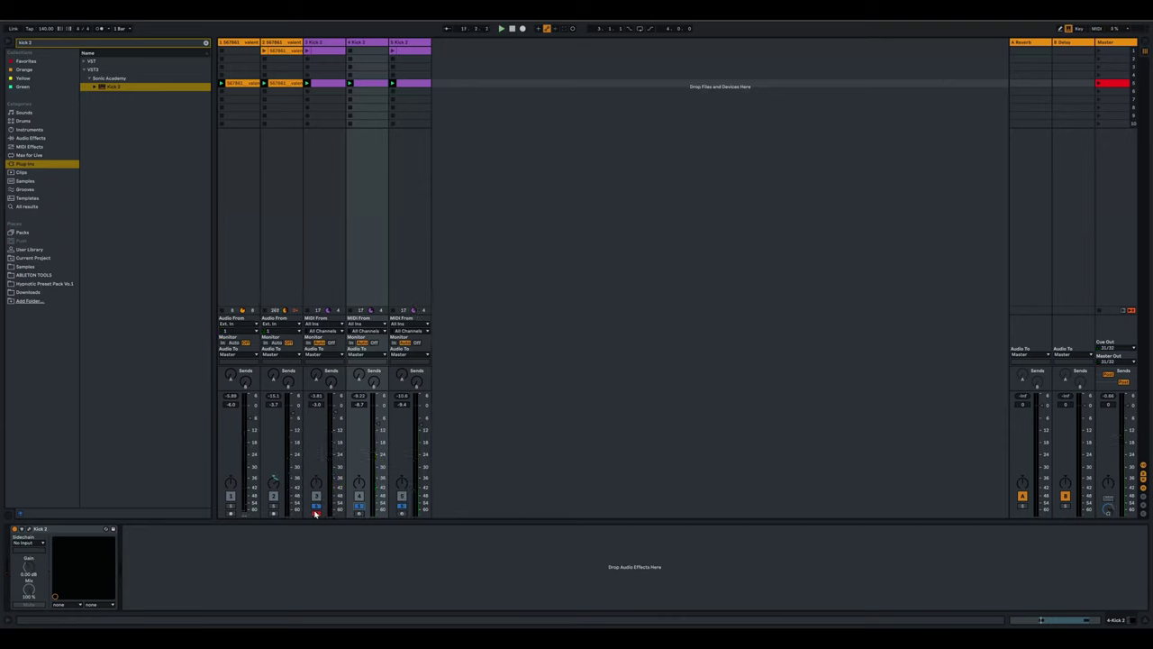
Turn off solo on all kick tracks, play the full mix and mute track 1.
{"action": "left_click", "coordinate": [316, 506]}
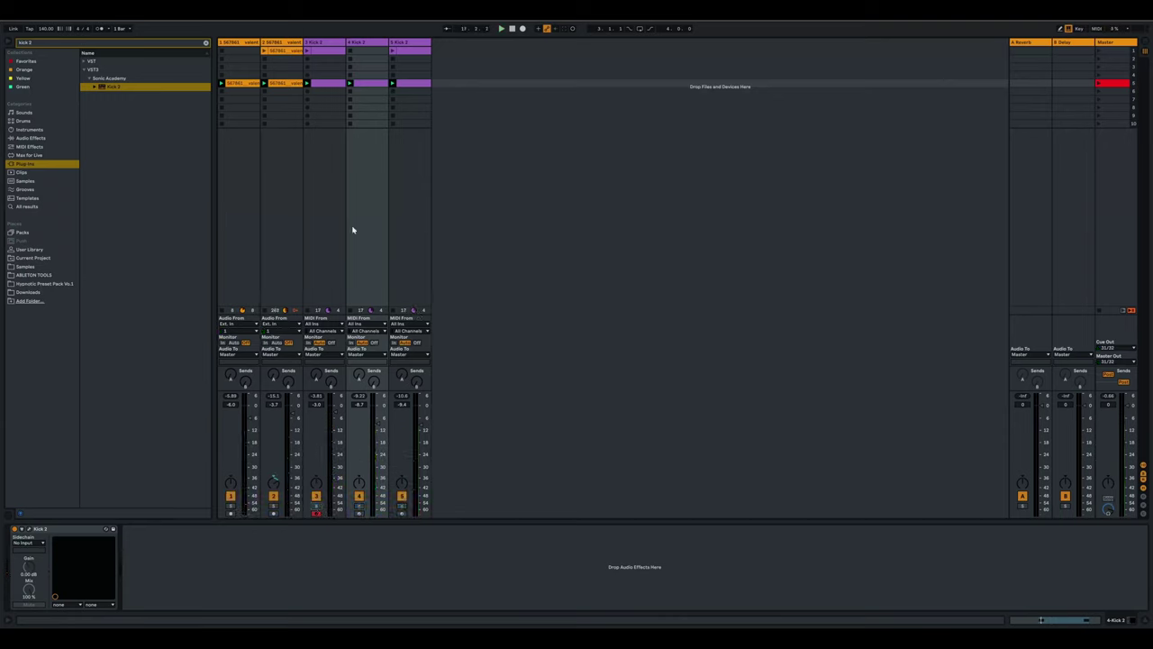
{"action": "key", "text": "space"}
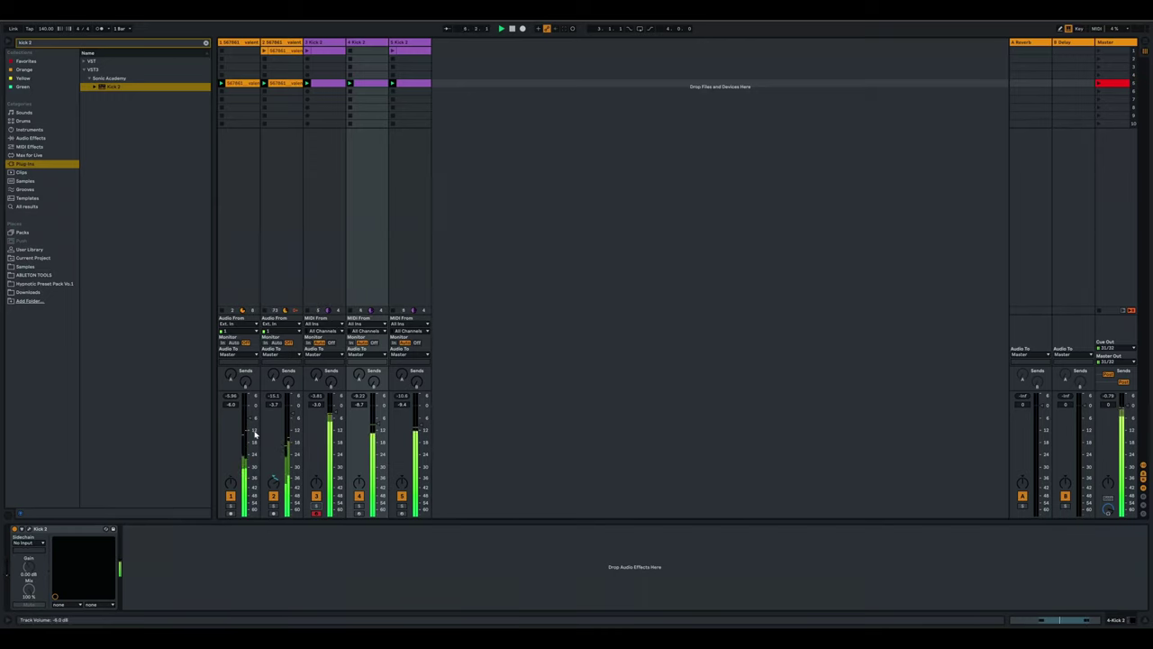
{"action": "left_click", "coordinate": [231, 497]}
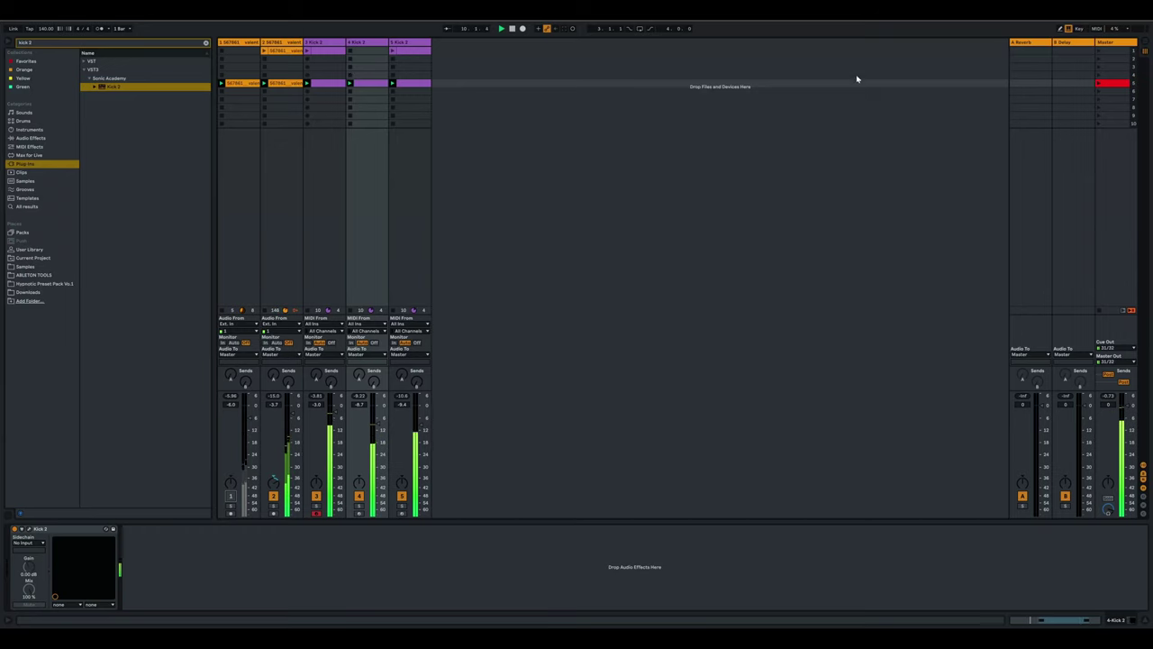
Audition the row 1 and row 5 scenes, temporarily parking track 1's row 5 clip in row 6, and stop playback.
{"action": "left_click", "coordinate": [1099, 52]}
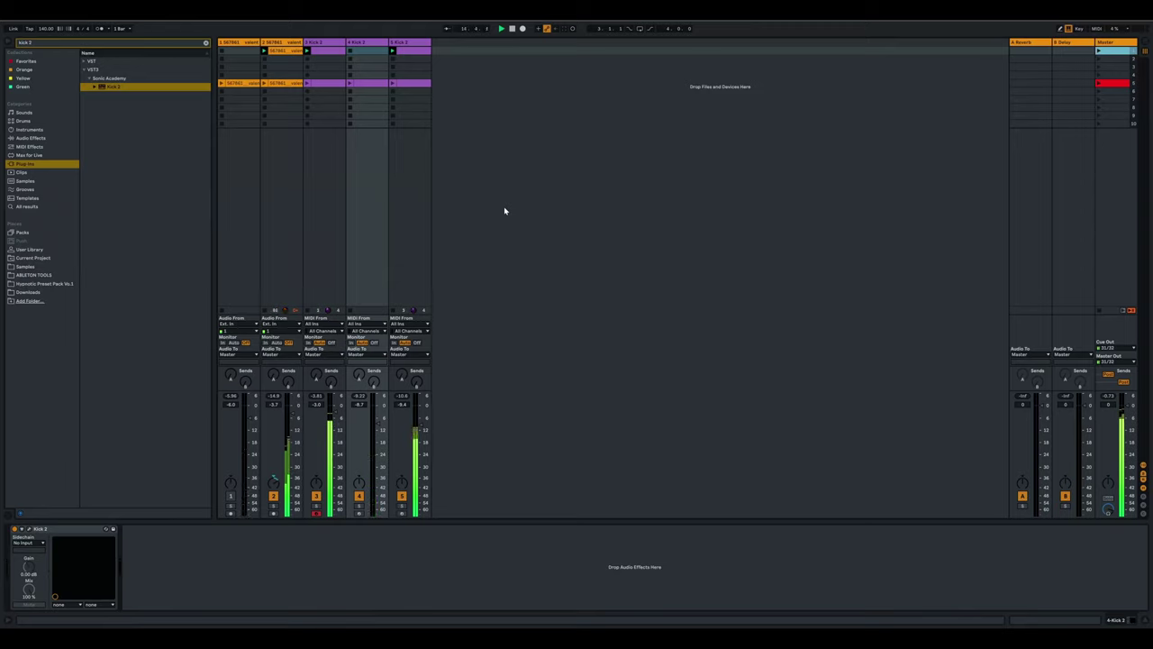
{"action": "left_click", "coordinate": [410, 85]}
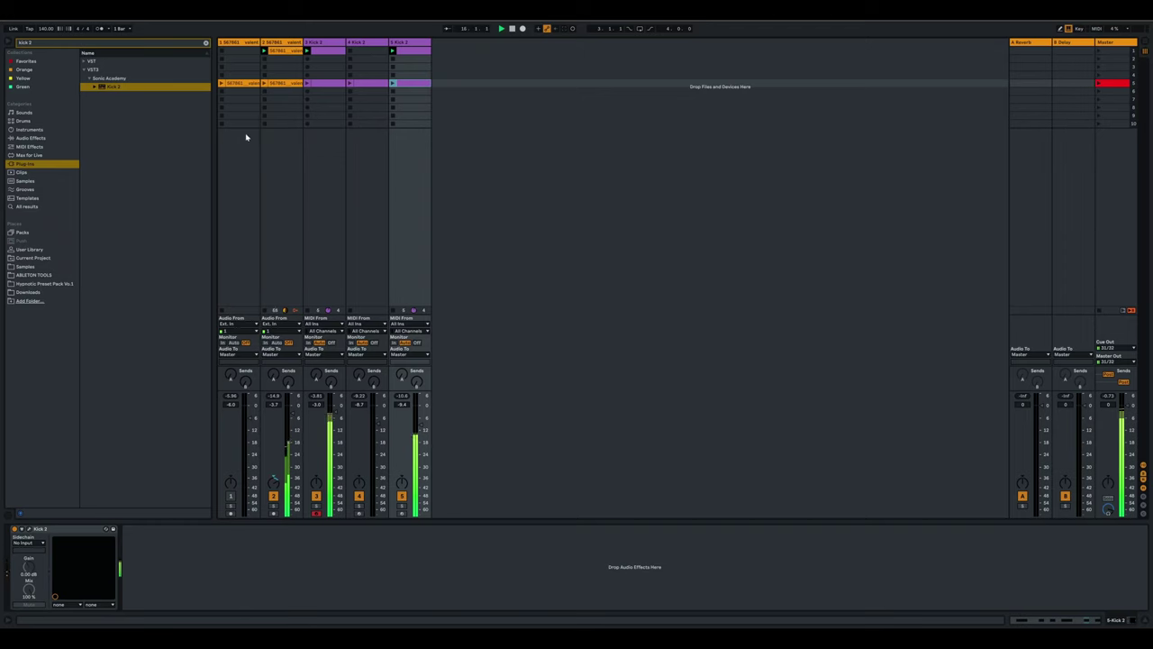
{"action": "left_click_drag", "start_coordinate": [237, 84], "coordinate": [238, 92]}
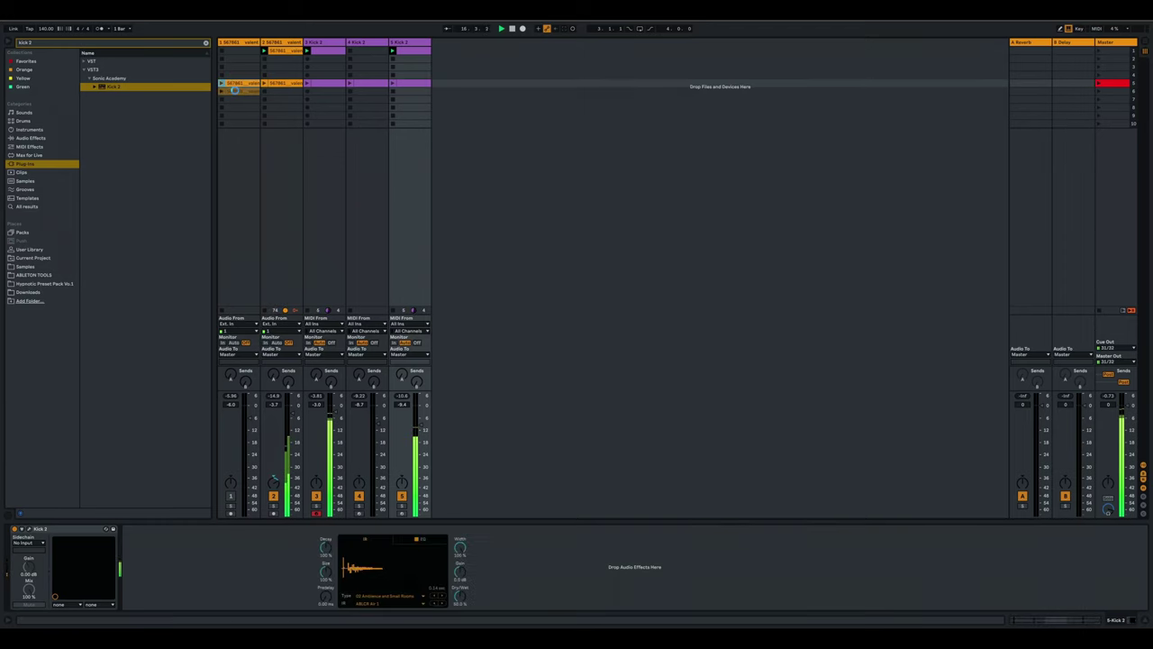
{"action": "left_click", "coordinate": [1099, 84]}
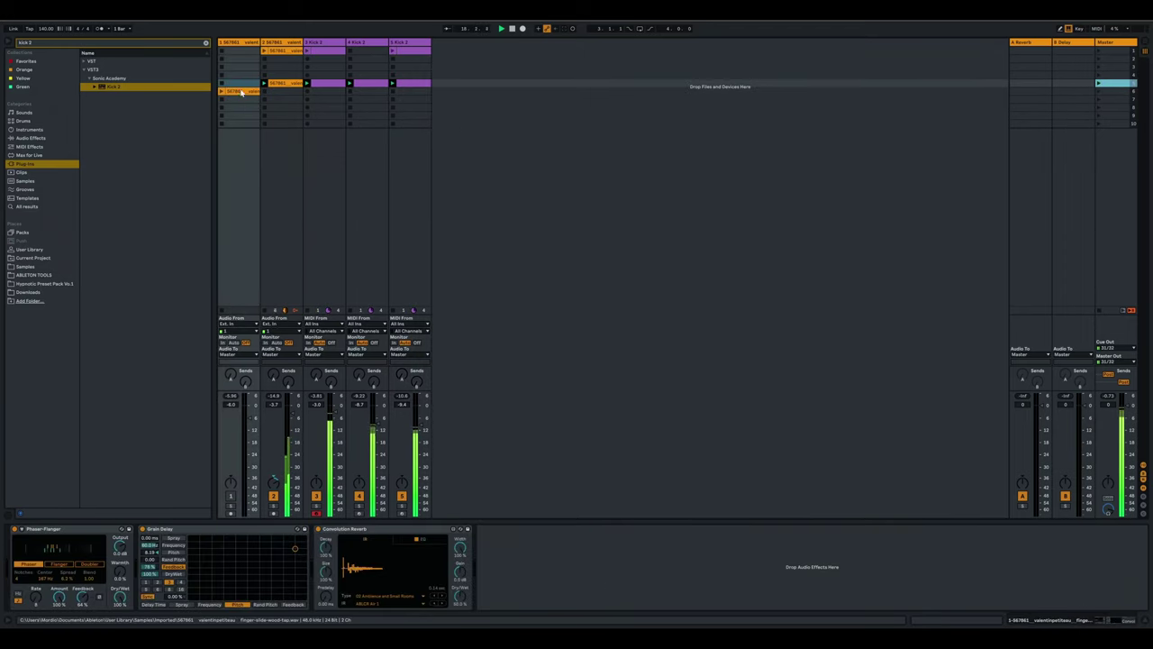
{"action": "left_click_drag", "start_coordinate": [239, 93], "coordinate": [239, 84]}
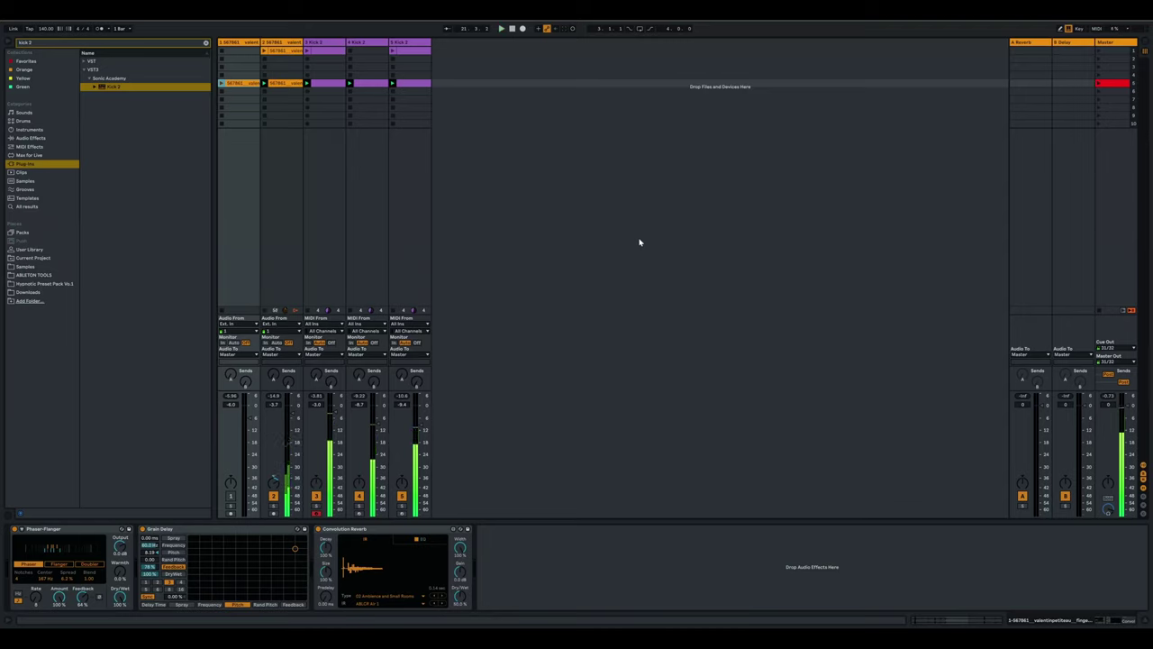
{"action": "key", "text": "space"}
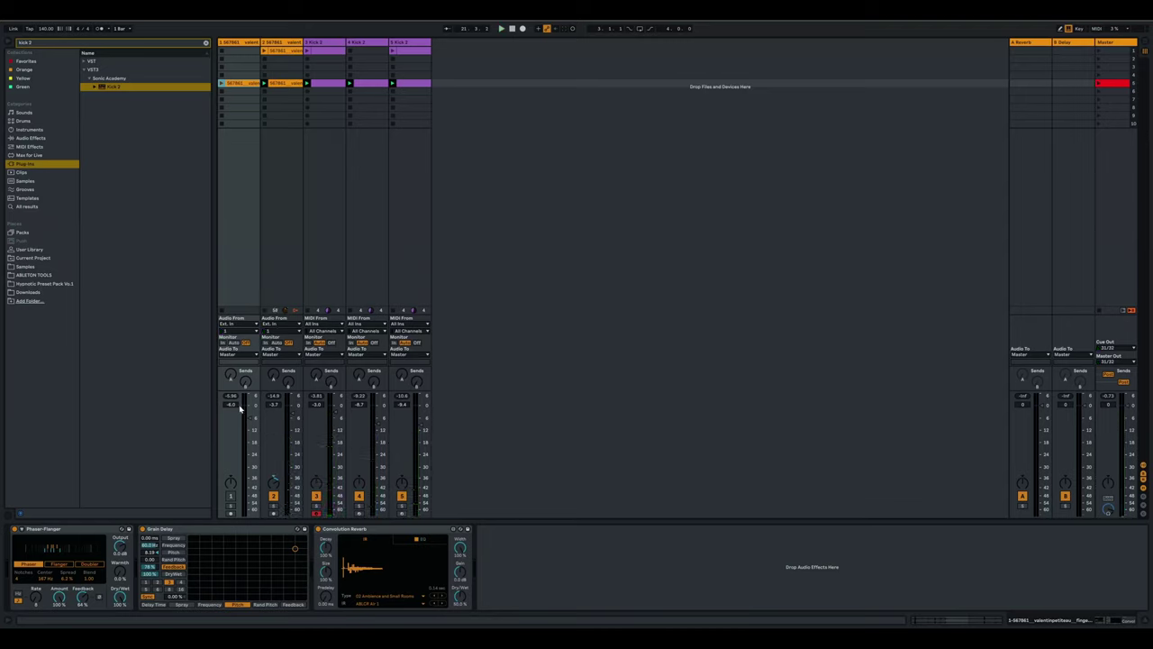
Unmute track 1, open its row 5 audio clip's waveform and launch the clip.
{"action": "left_click", "coordinate": [232, 495]}
{"action": "left_click", "coordinate": [253, 124]}
{"action": "double_click", "coordinate": [239, 82]}
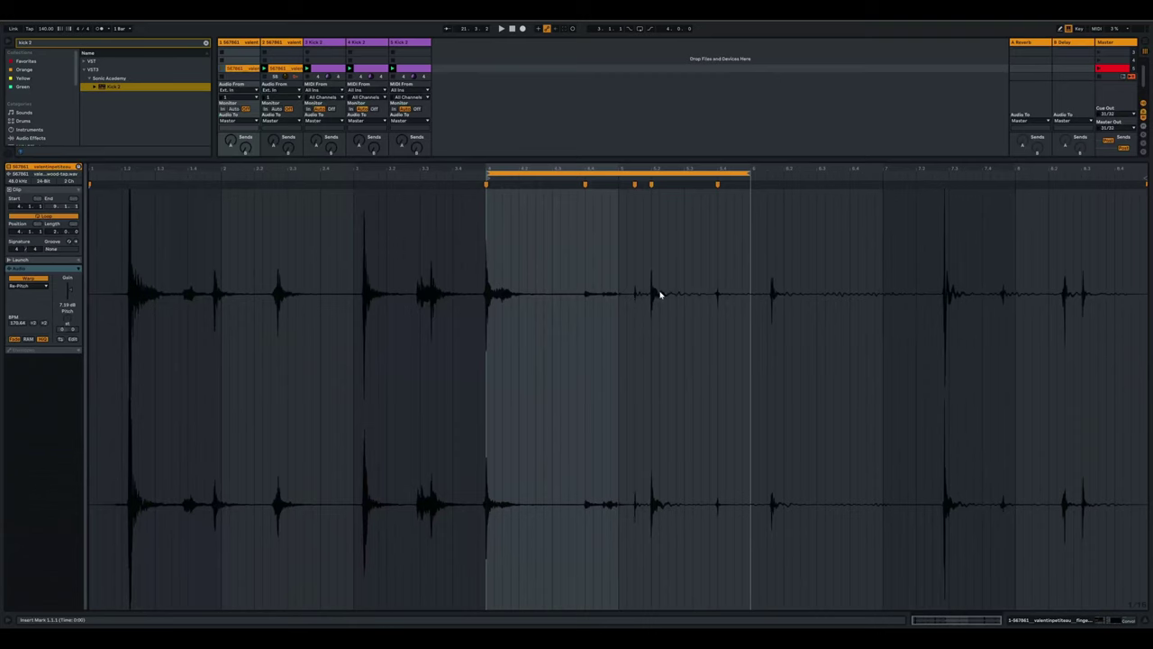
{"action": "left_click", "coordinate": [221, 69]}
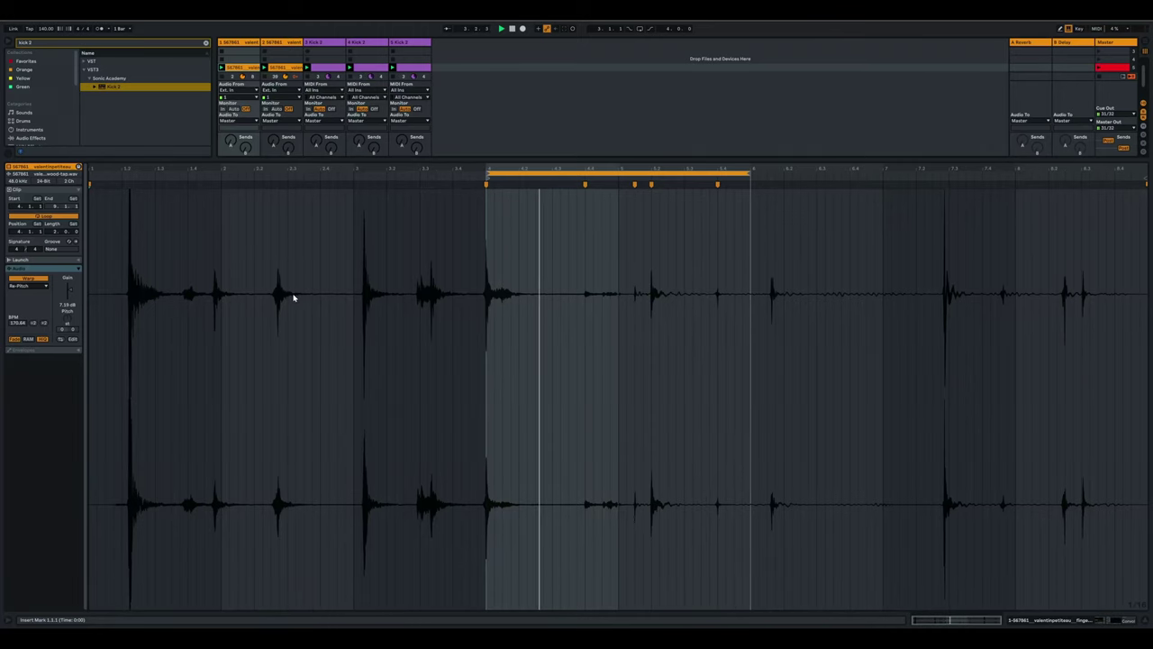
Group track 1's Phaser-Flanger, Grain Delay and Convolution Reverb into a single audio effect rack.
{"action": "key", "text": "shift+Tab"}
{"action": "left_click", "coordinate": [82, 528]}
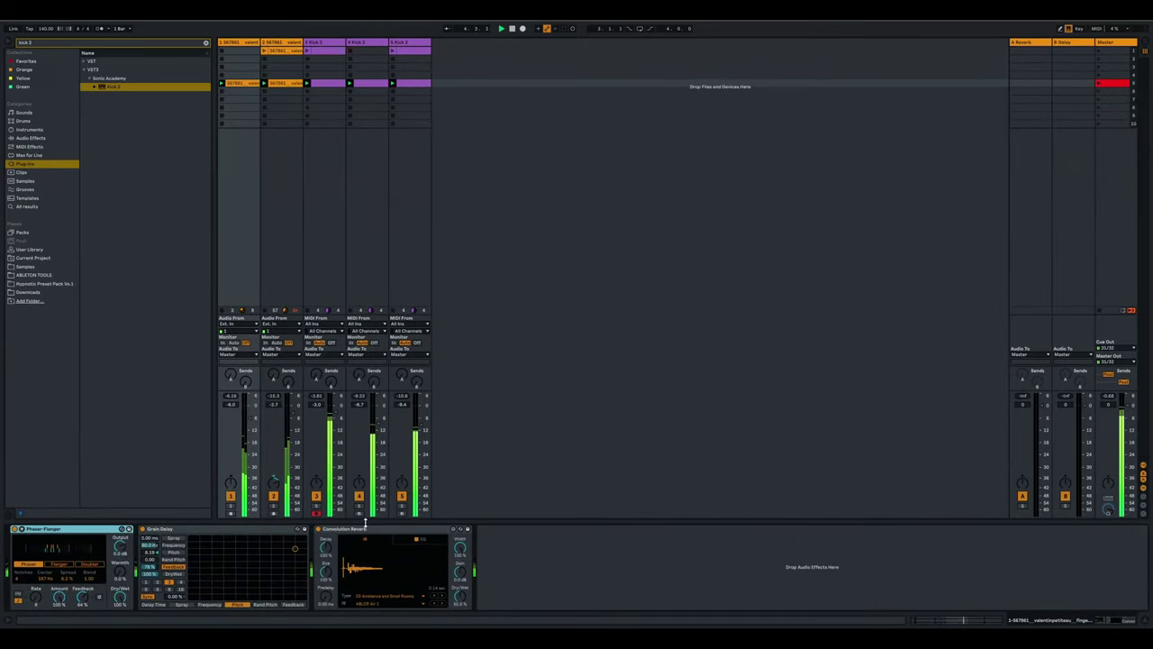
{"action": "key", "text": "ctrl+a"}
{"action": "key", "text": "ctrl+g"}
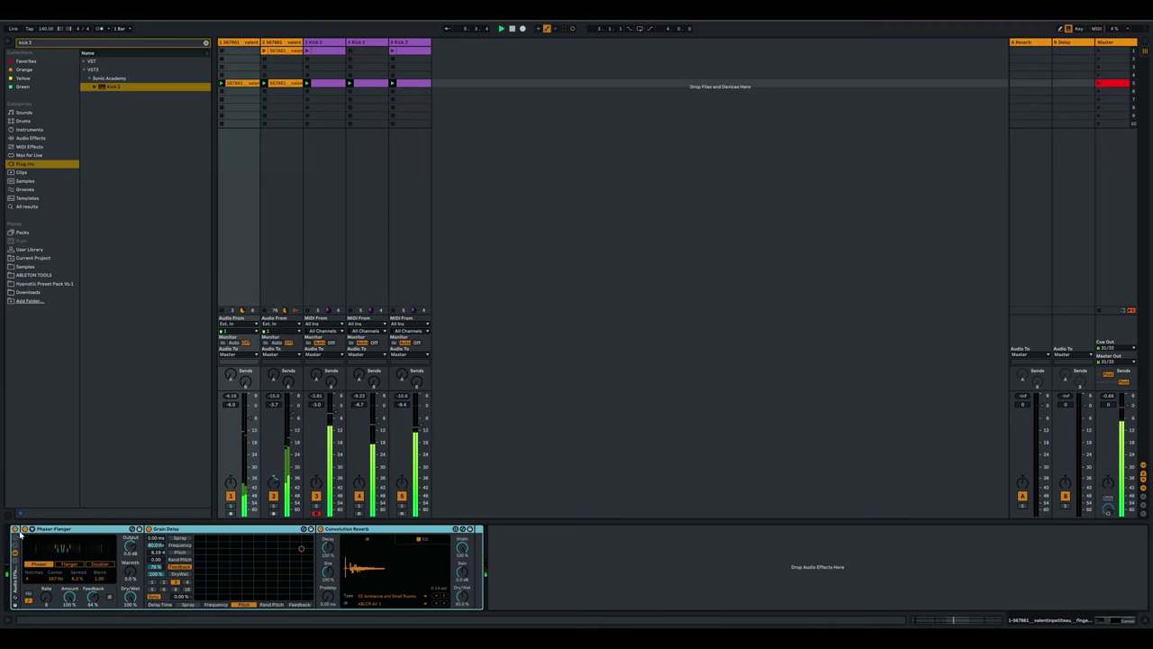
Bypass track 1's effect rack and review the row 5 clip's waveform while it plays dry.
{"action": "left_click", "coordinate": [15, 529]}
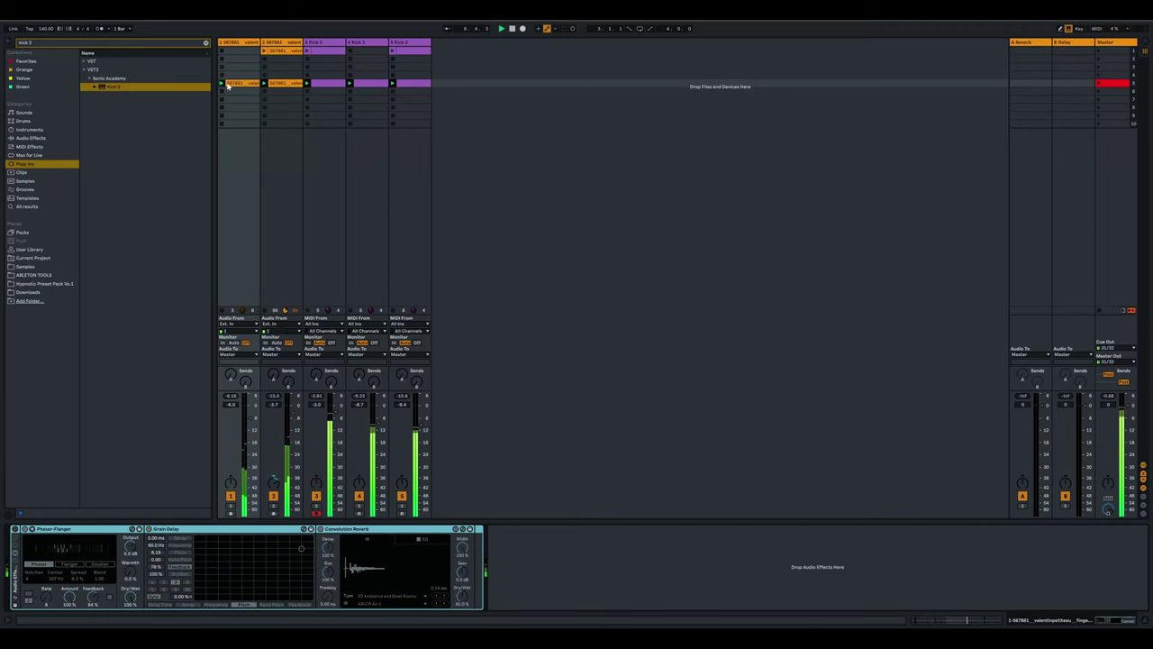
{"action": "key", "text": "shift+Tab"}
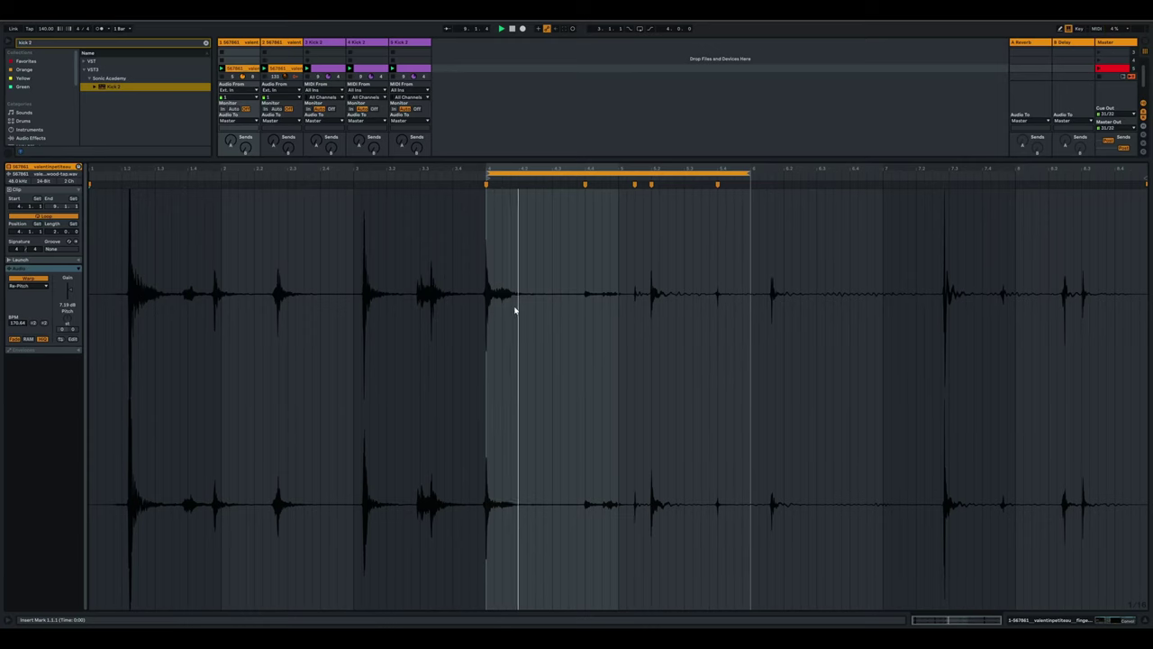
{"action": "key", "text": "shift+Tab"}
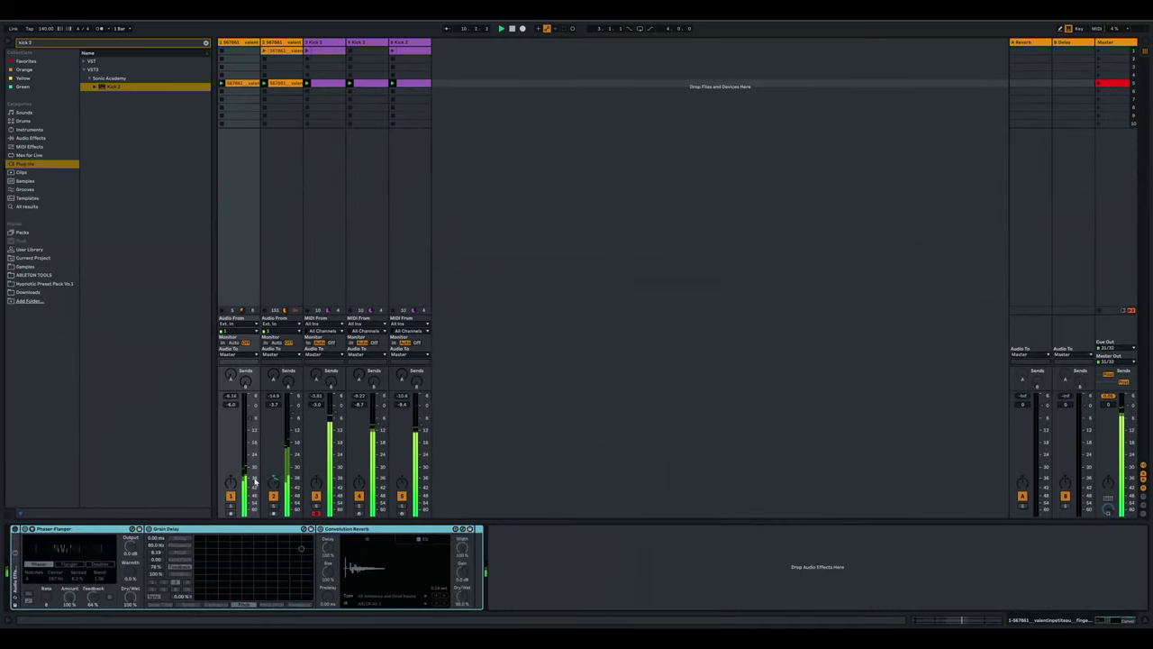